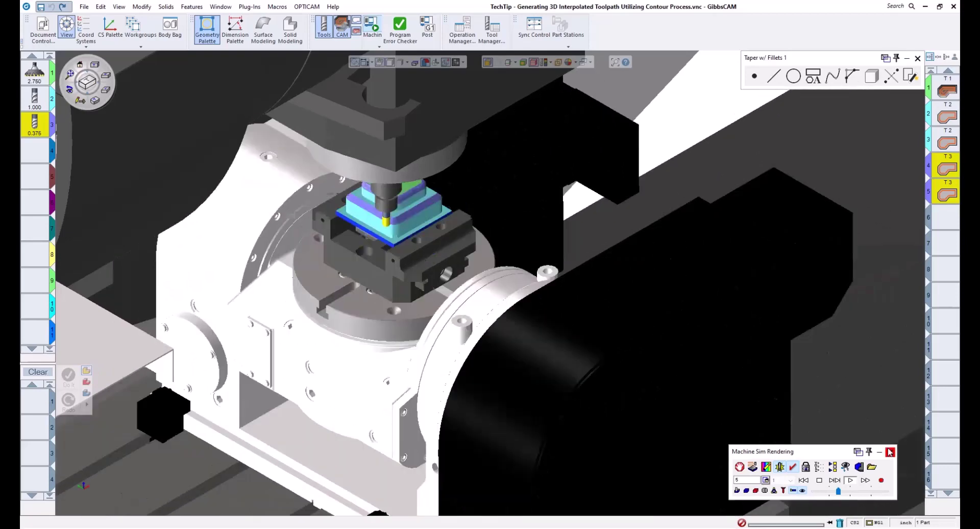
Close the Machine Sim Rendering panel to return to the part and its layered toolpaths
click(890, 451)
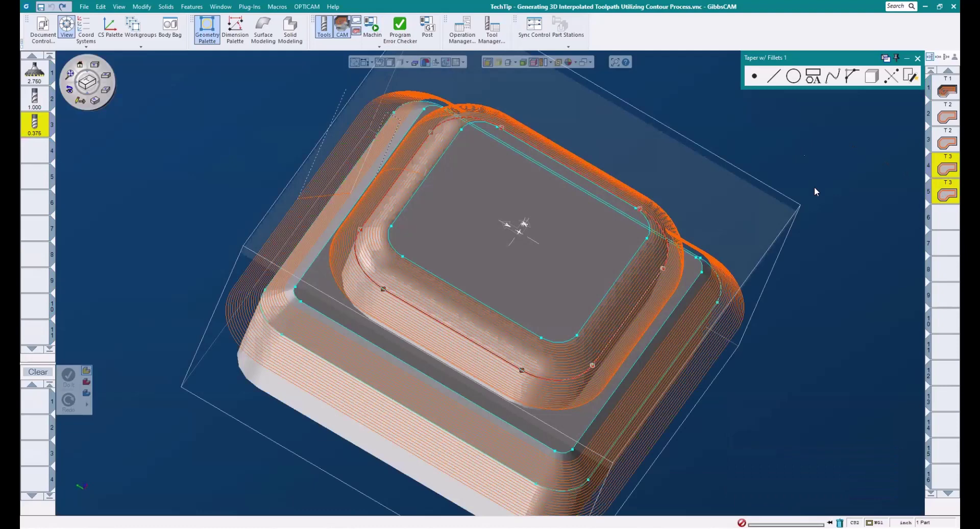
Rotate the part and pan the view left, then up and right, to reposition it
middle_drag(865, 136, 908, 176)
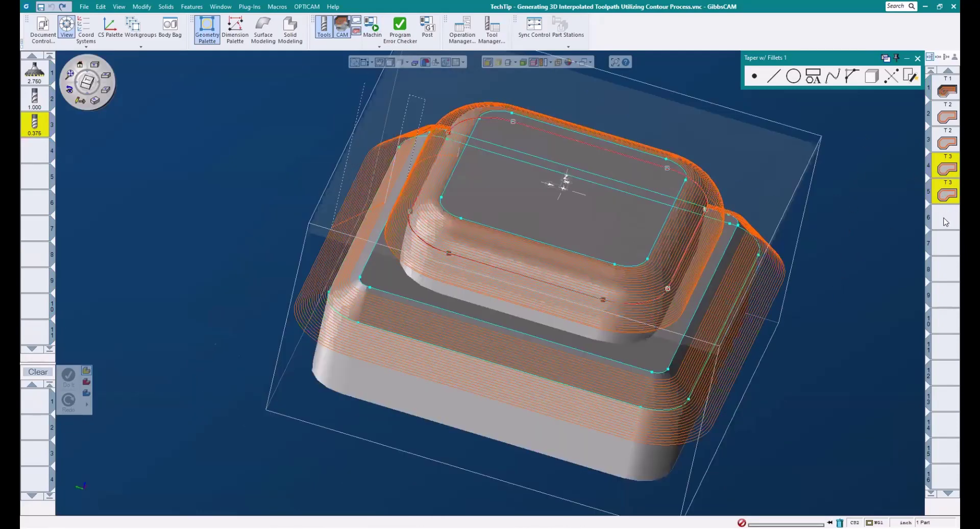
middle_drag(819, 266, 703, 285)
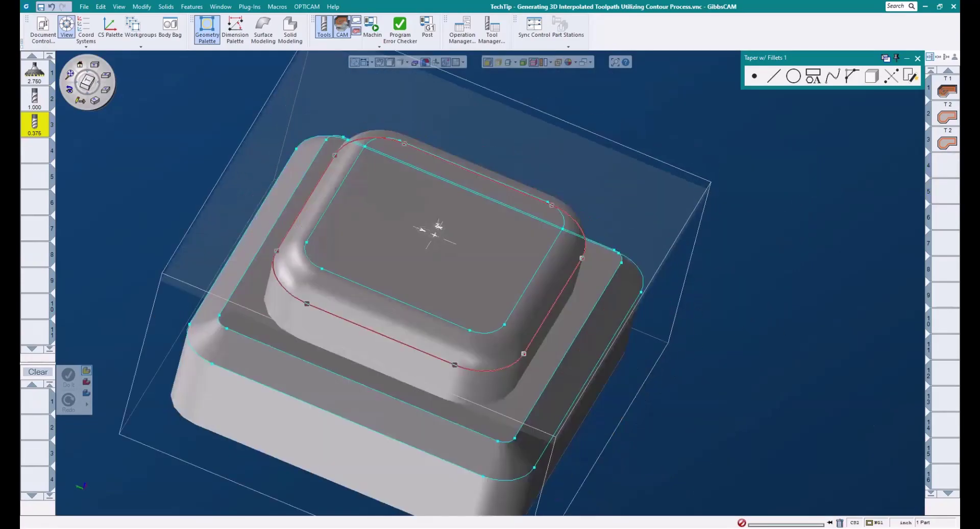
middle_drag(532, 363, 653, 318)
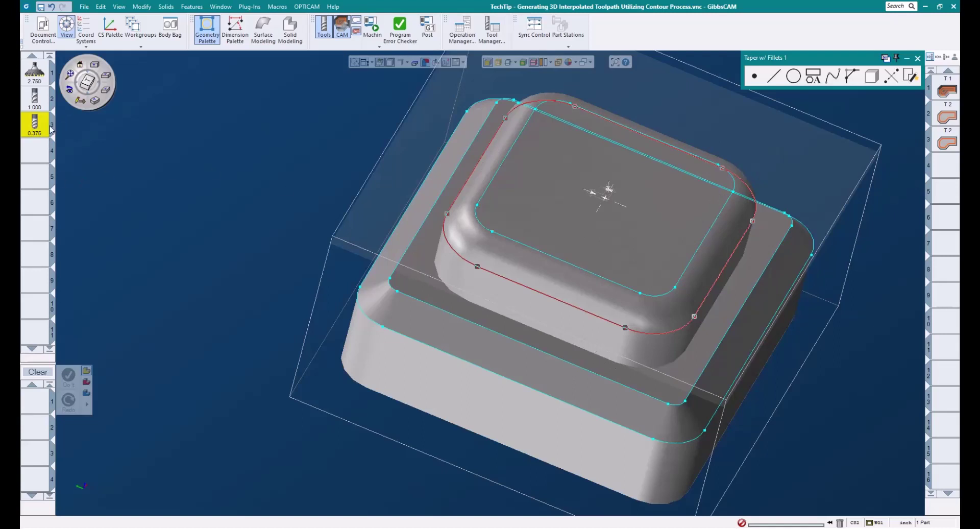
Add a tool 3 Contour process with bottom depth -.4375-.0125, evaluating to -0.45
drag(51, 130, 34, 400)
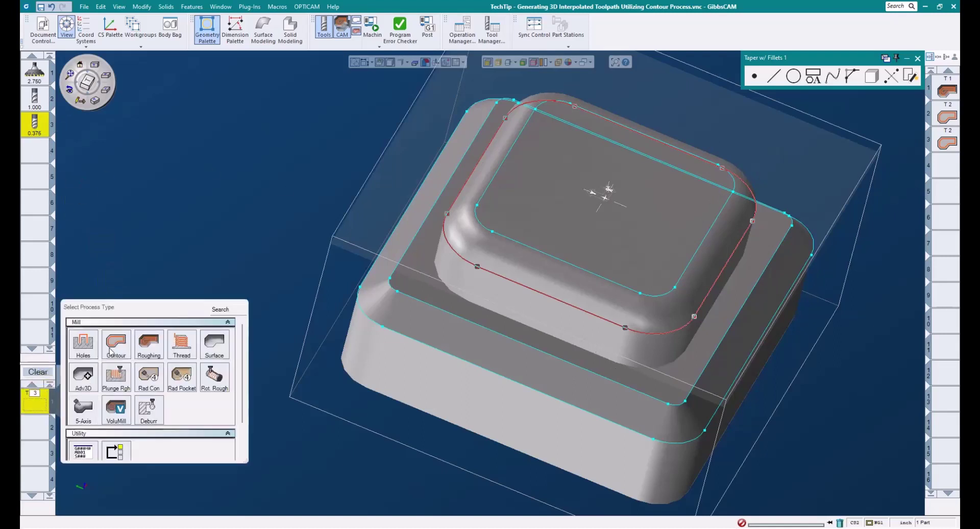
click(111, 351)
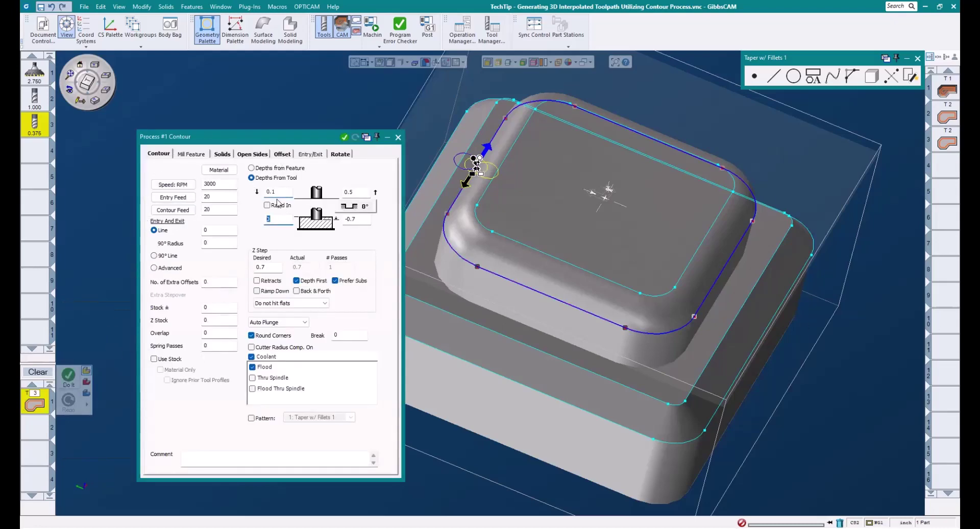
key(Tab)
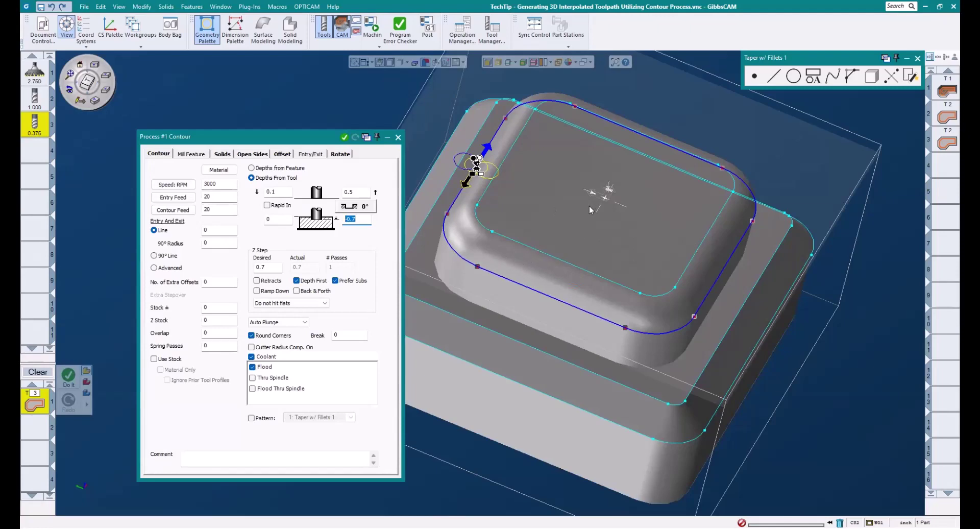
text(-.25)
click(360, 218)
text(-.1875)
key(BackSpace)
key(BackSpace)
key(BackSpace)
key(BackSpace)
key(BackSpace)
key(BackSpace)
key(BackSpace)
key(BackSpace)
key(BackSpace)
text(.4375-.0125)
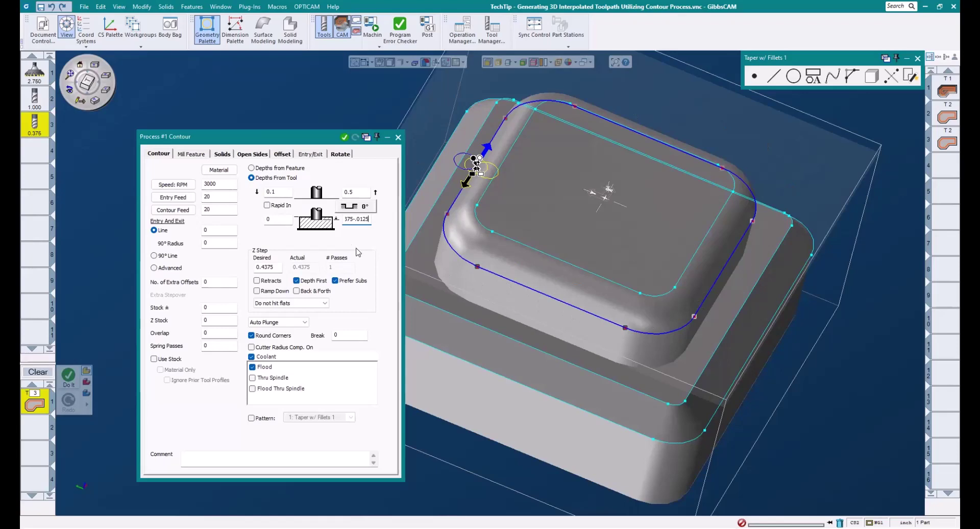
key(Return)
Set the contour wall shape to Taper w/Fillets with 0.25 top fillet and 0.025 step
middle_drag(766, 351, 669, 421)
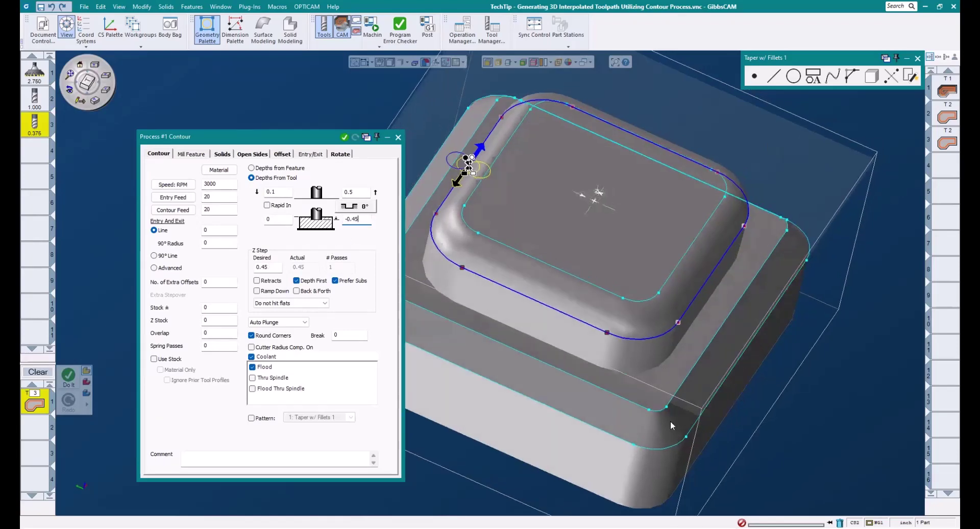
click(357, 208)
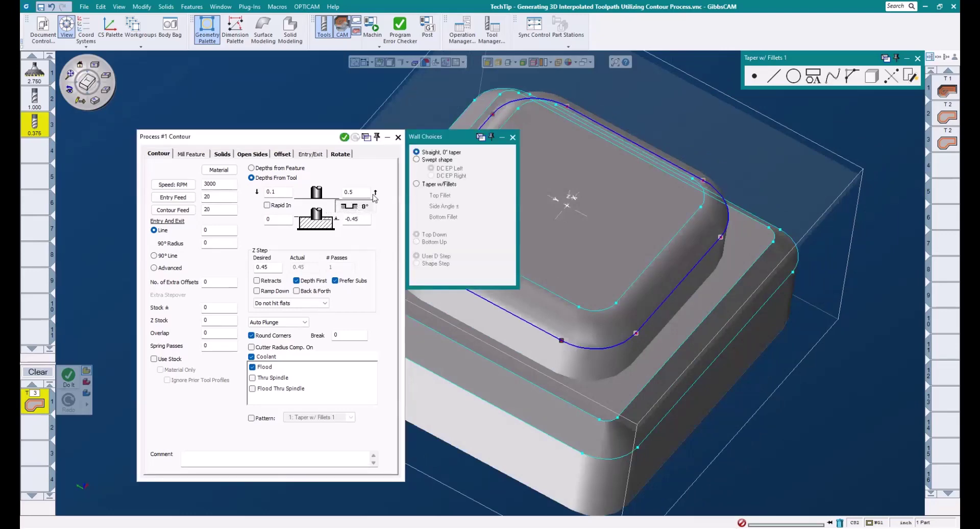
middle_drag(618, 150, 841, 173)
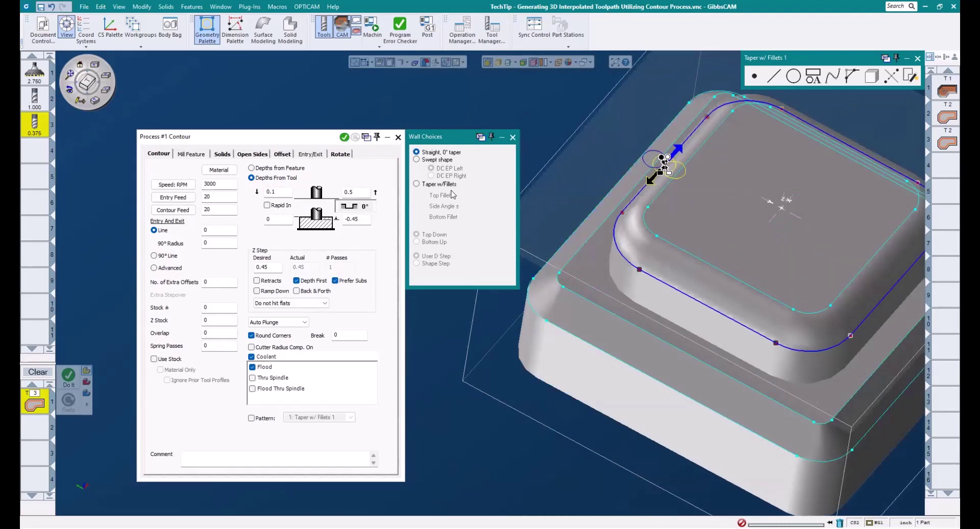
click(431, 186)
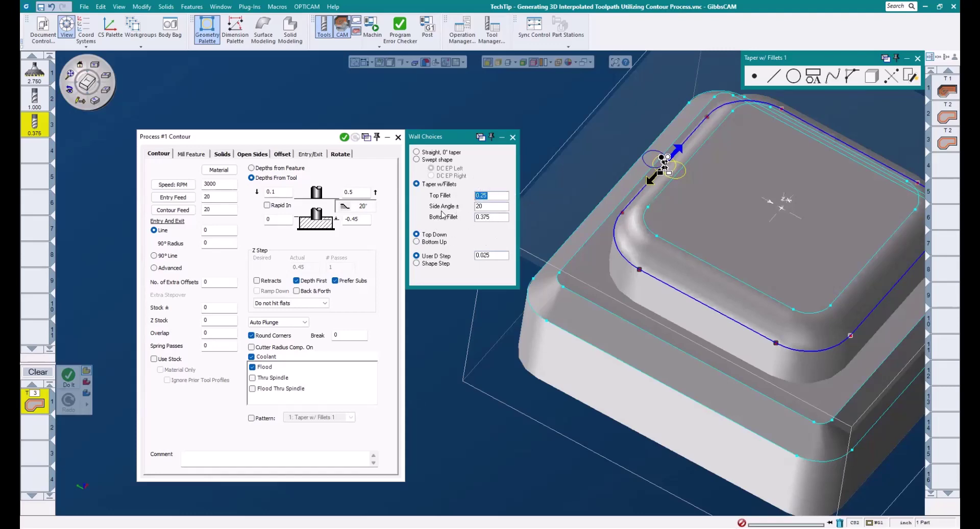
Set Side Angle and Bottom Fillet to 0, keeping 0.25 Top Fillet and 0.025 User D Step
double_click(487, 206)
text(0)
double_click(481, 217)
text(0)
double_click(484, 195)
double_click(497, 256)
middle_drag(595, 259, 589, 106)
middle_drag(659, 244, 720, 246)
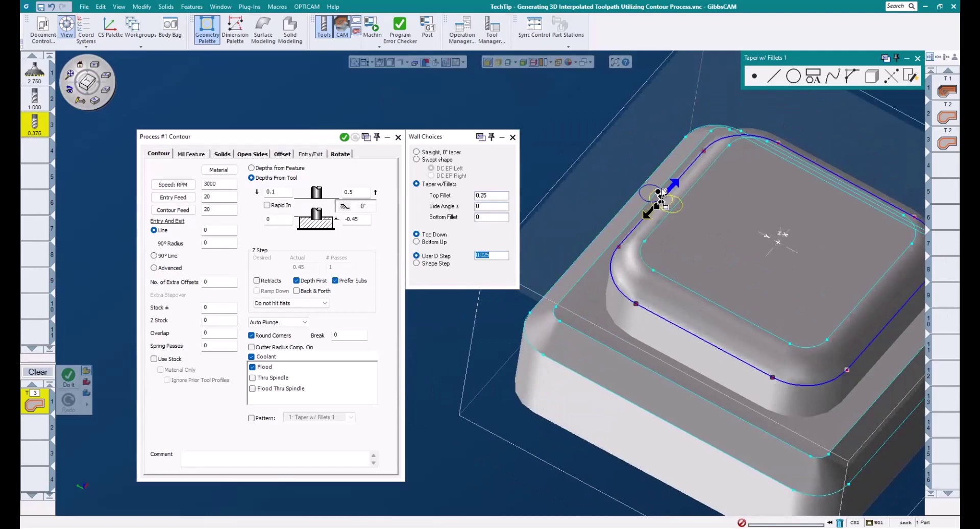
Place the process in slot 4 and regenerate the stepped passes over the 0.25 top fillet
click(946, 164)
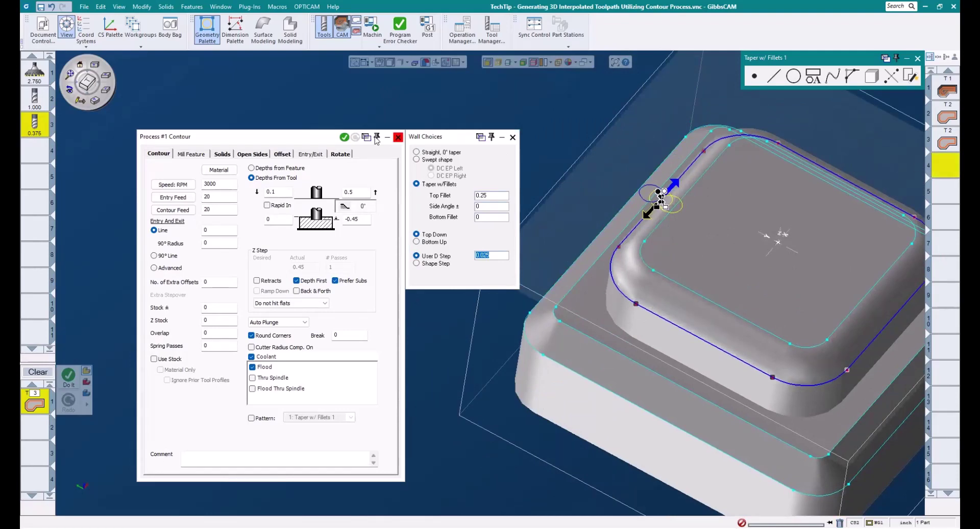
click(344, 137)
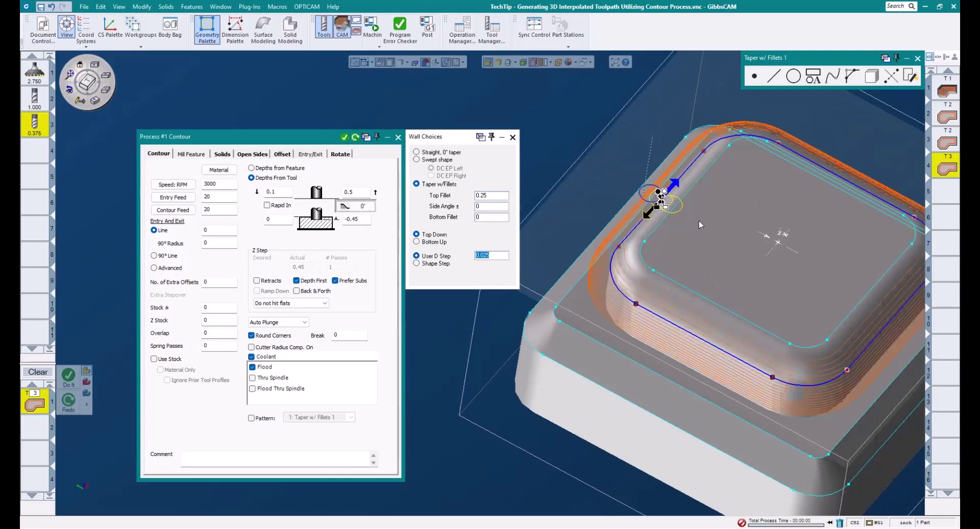
middle_drag(650, 278, 748, 294)
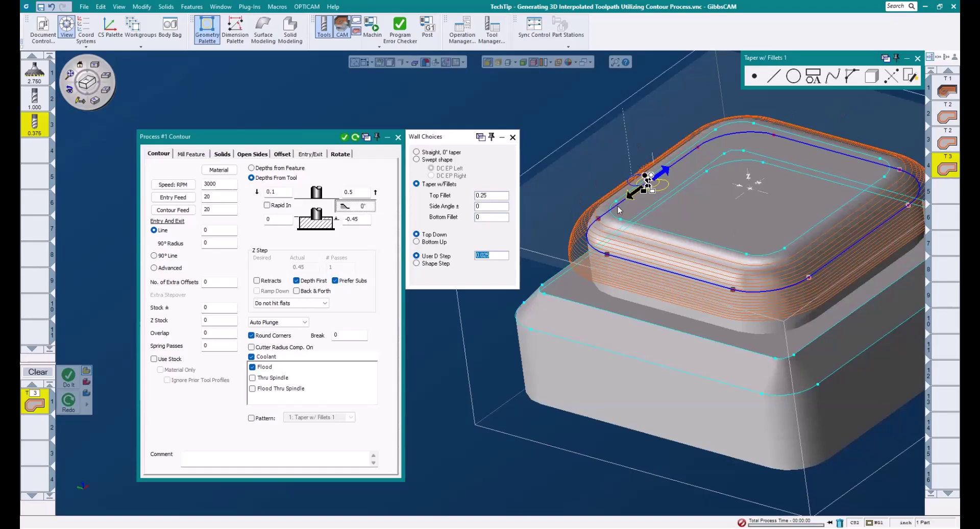
middle_drag(617, 206, 610, 241)
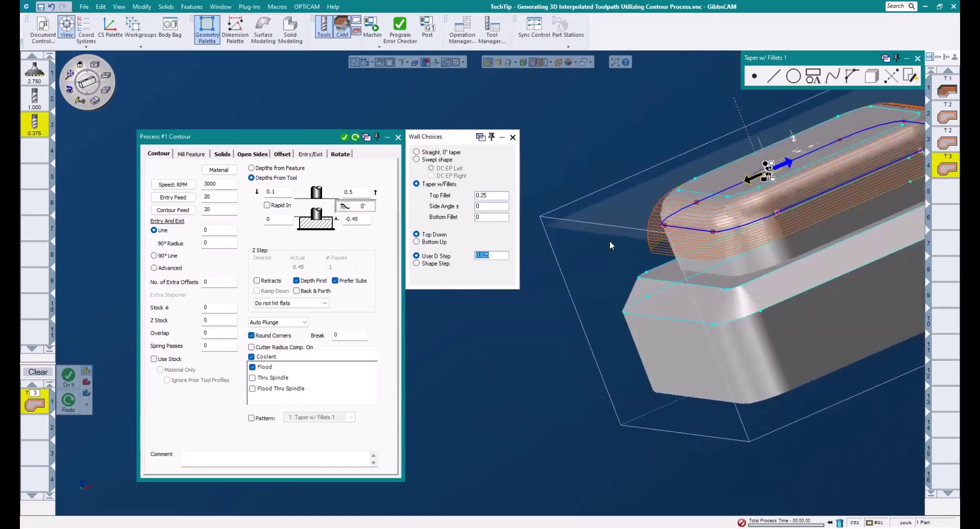
middle_drag(543, 243, 638, 332)
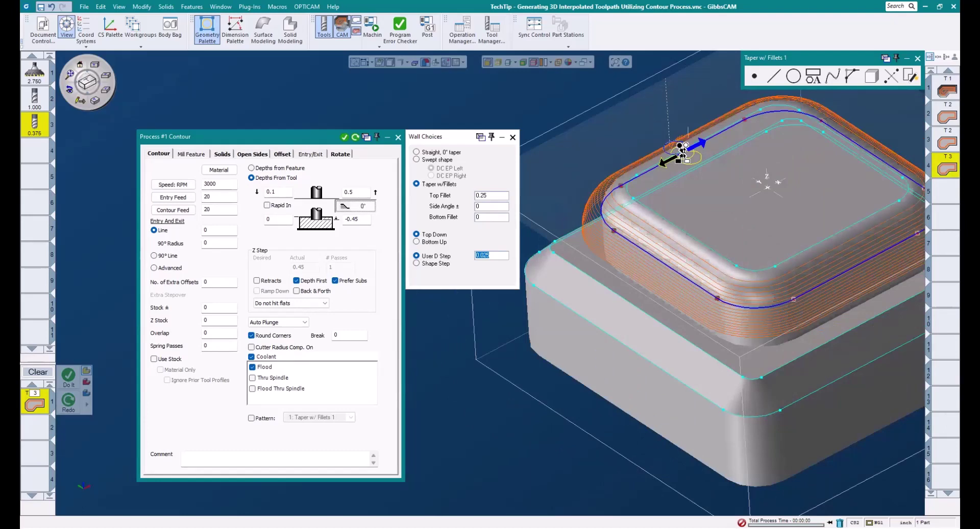
middle_drag(868, 173, 616, 99)
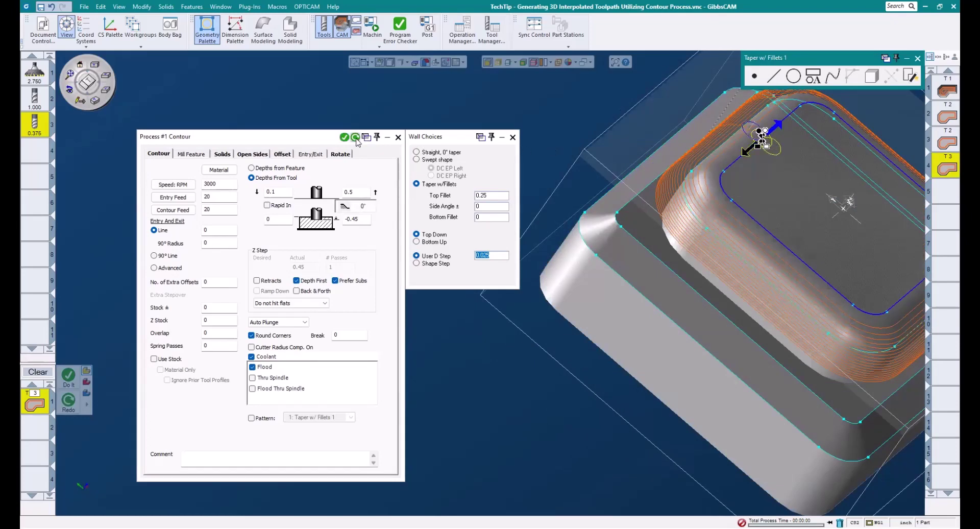
middle_drag(712, 245, 669, 172)
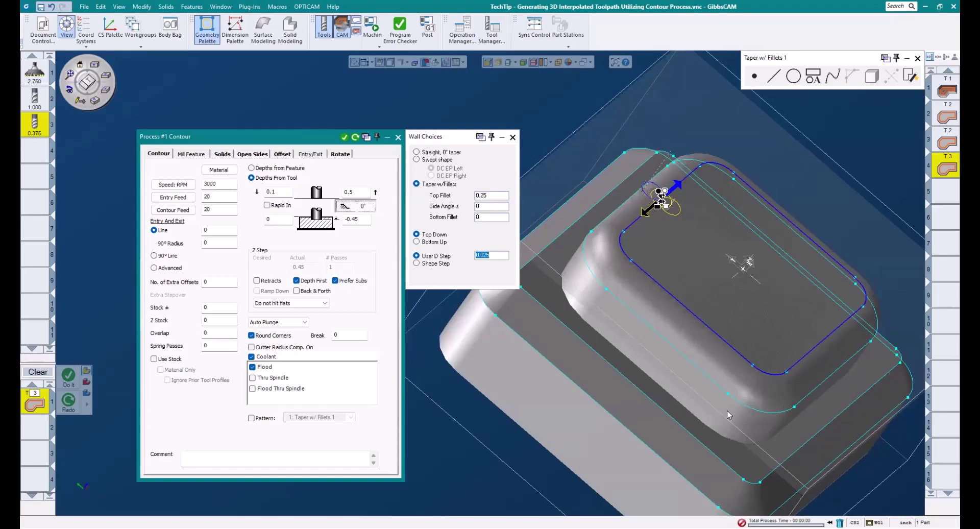
click(631, 203)
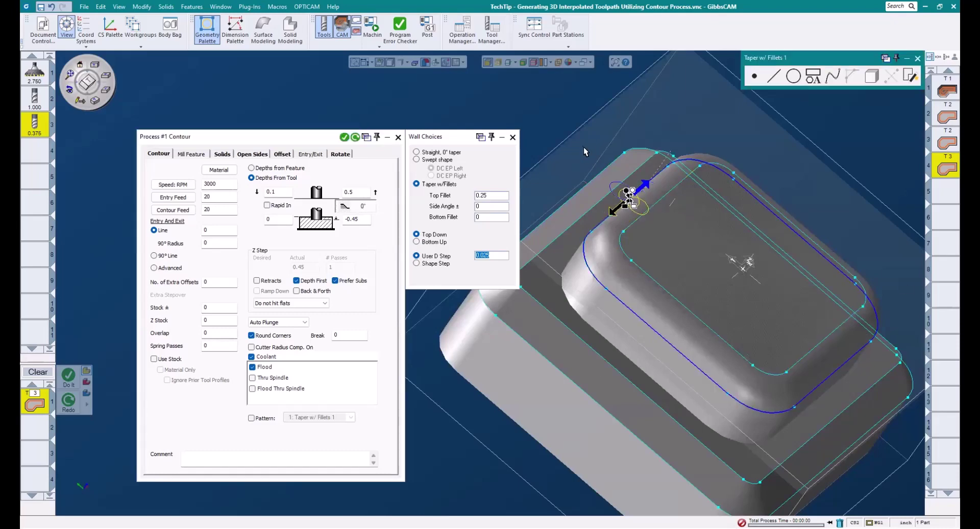
click(356, 137)
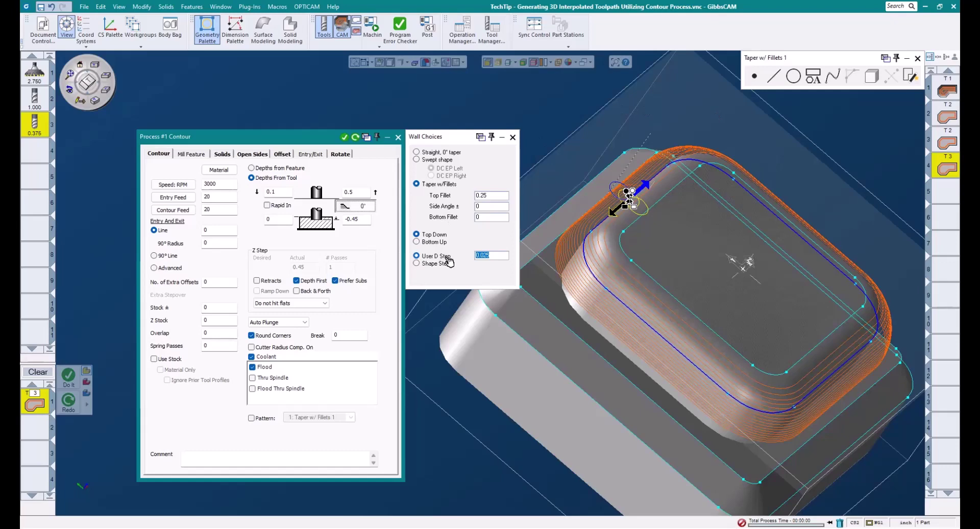
Zoom on the front corner, switch to Shape Step with .001 ridge height, and regenerate
click(106, 76)
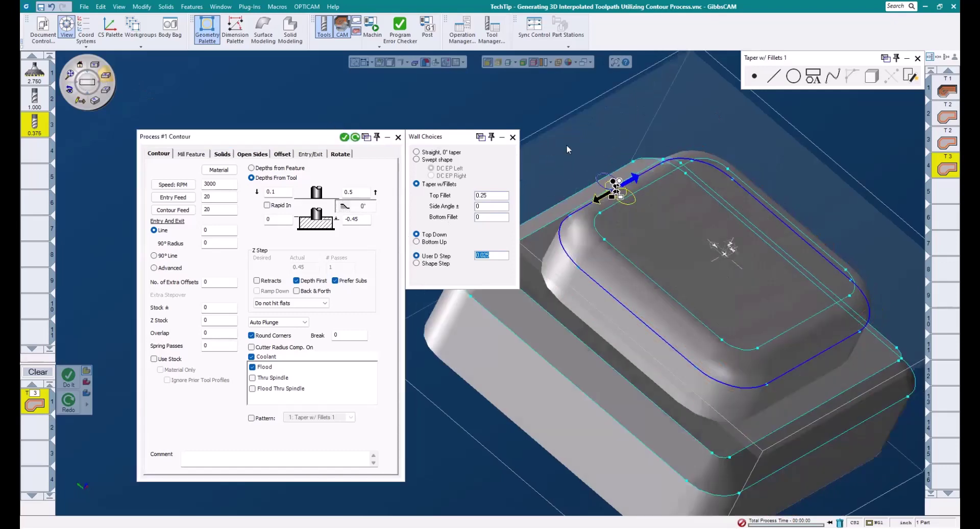
drag(493, 97, 829, 282)
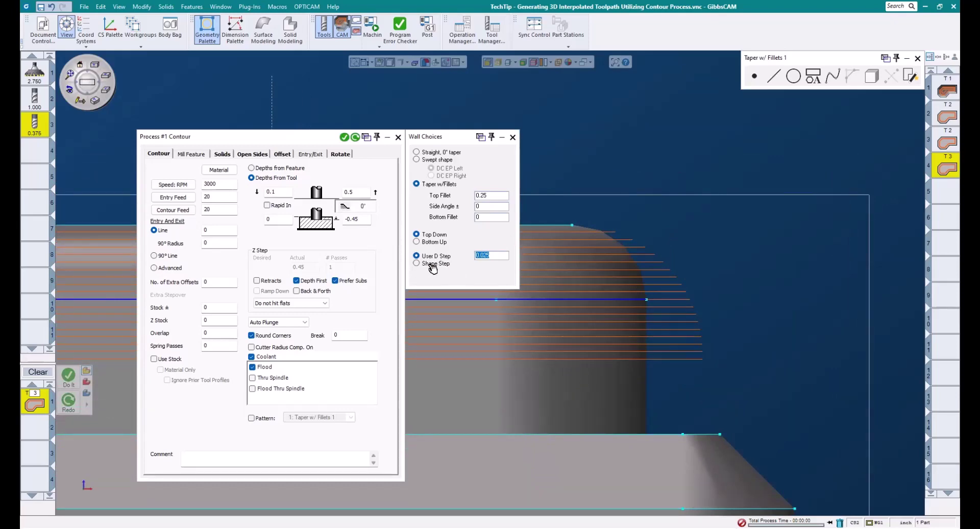
click(431, 264)
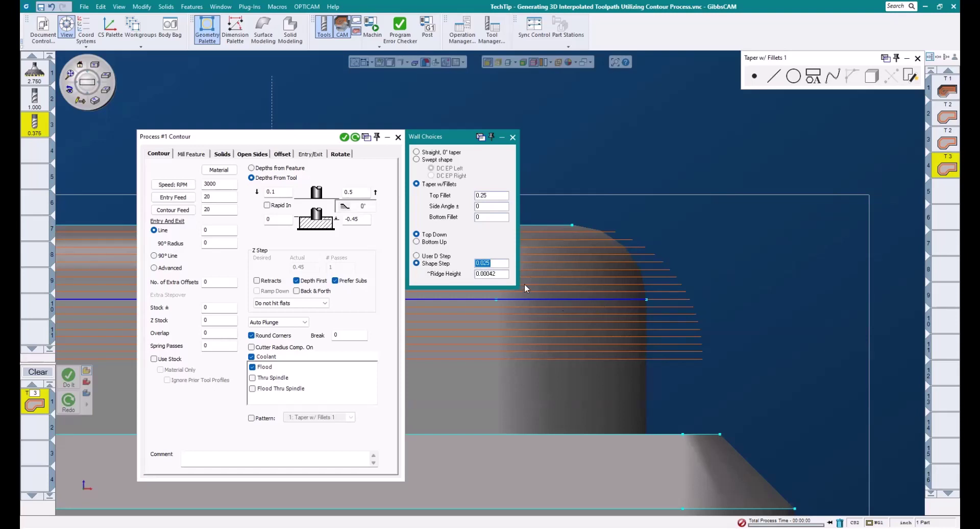
double_click(501, 274)
text(.001)
click(356, 137)
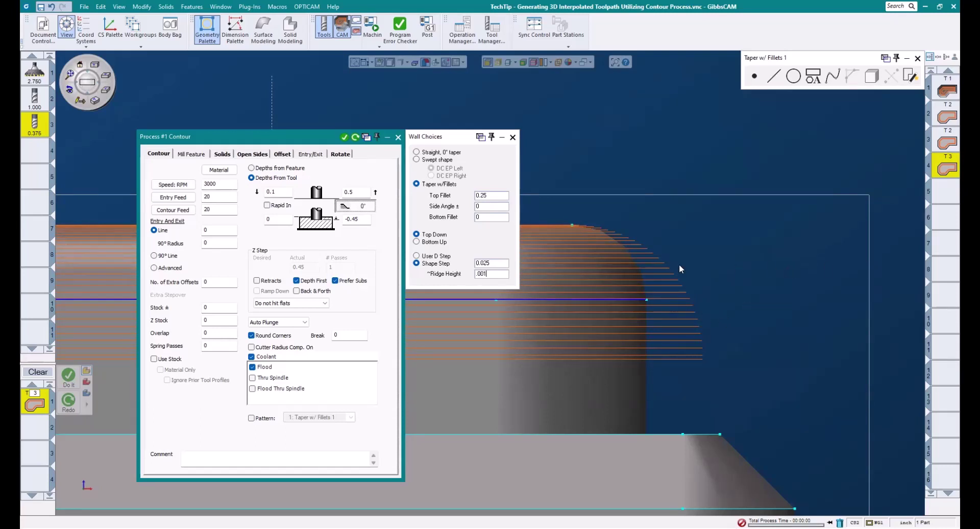
Trial a -.7 depth, 20° side angle and .375 bottom fillet, then regenerate the toolpath
key(Tab)
text(-.7)
double_click(491, 206)
text(2)
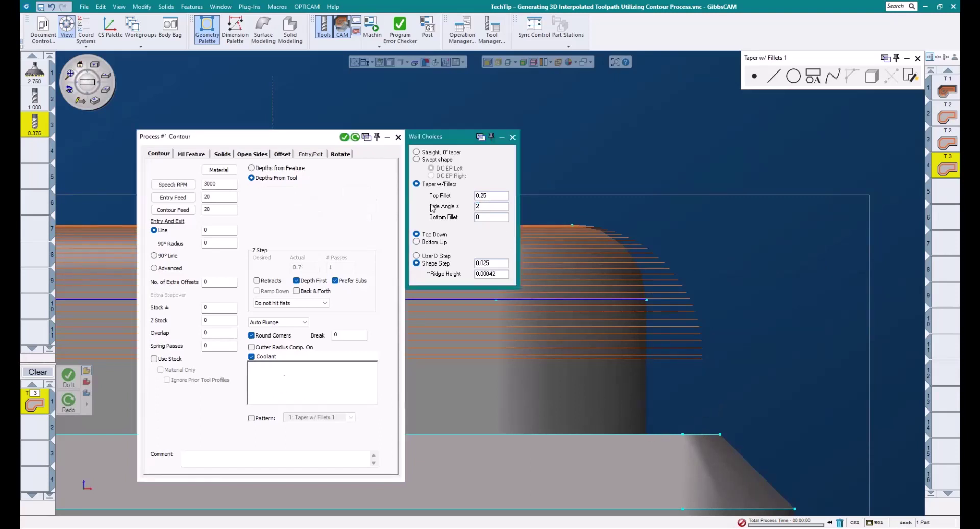
text(0)
key(Tab)
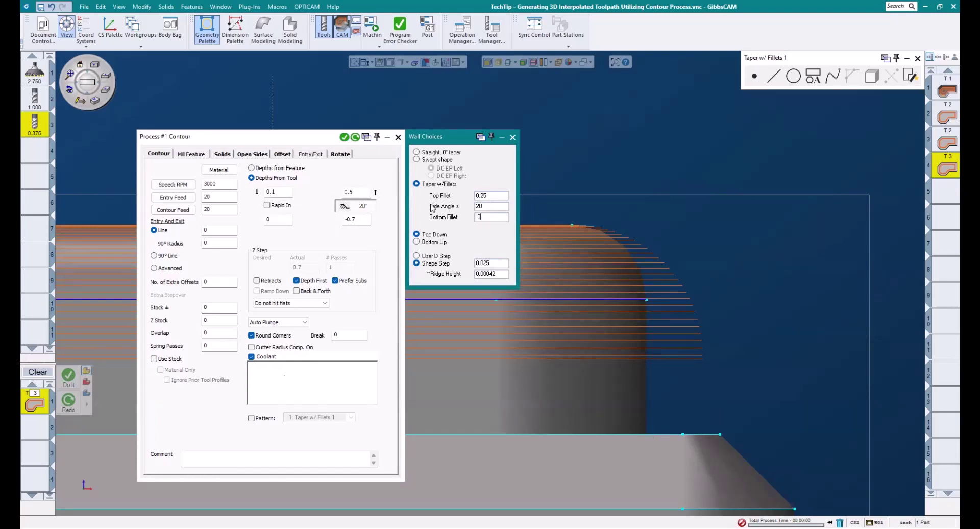
text(.375)
click(359, 138)
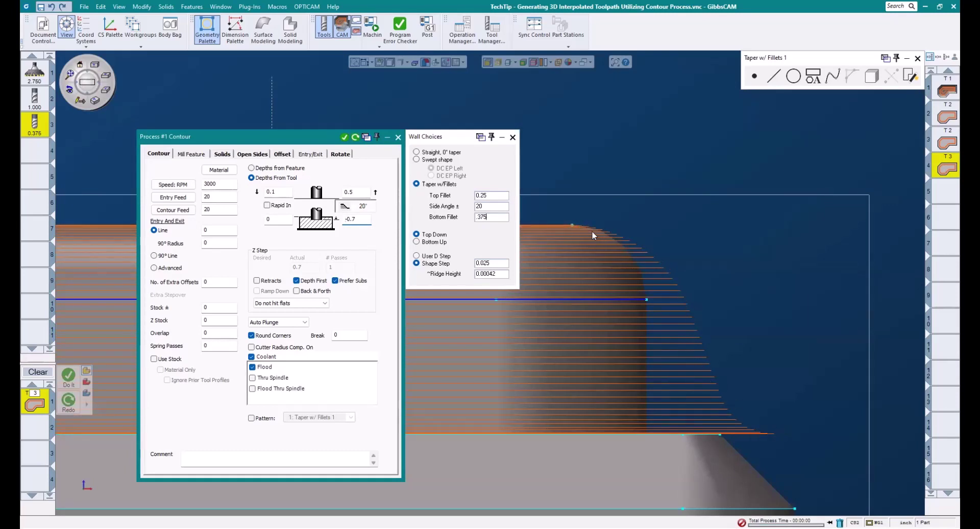
Restore -.45 depth, 0 bottom fillet and 0 side angle, and accept the process with Do It
double_click(356, 219)
text(-.45)
double_click(505, 217)
text(0)
key(shift+Tab)
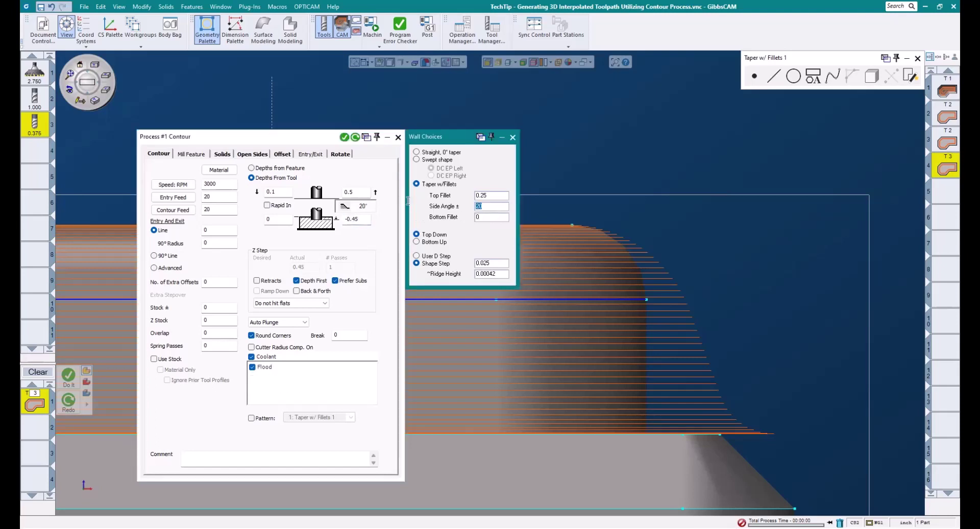
text(0)
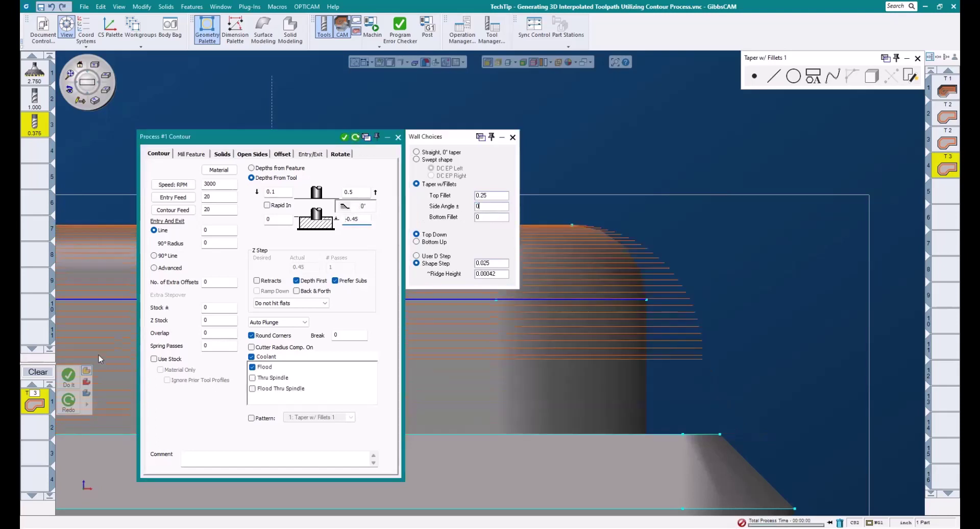
click(68, 378)
Open Machine Sim Rendering to show the part clamped beneath the tool
click(381, 31)
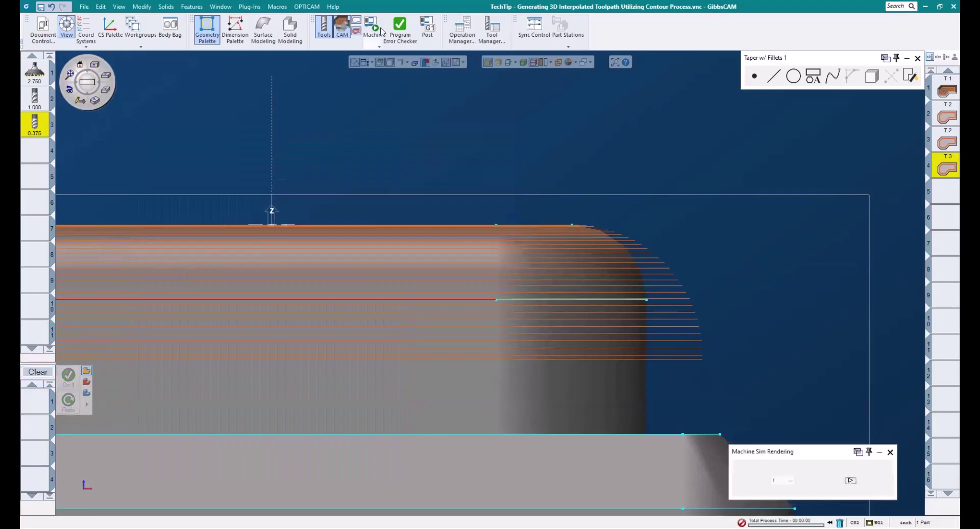